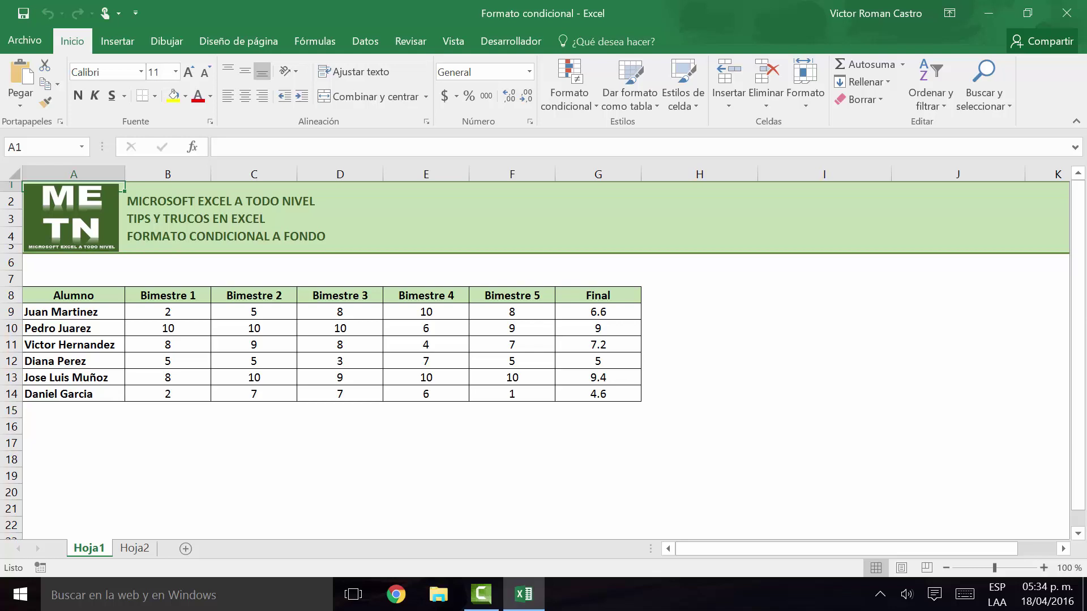
{"action": "key", "text": "ctrl+shift+f"}
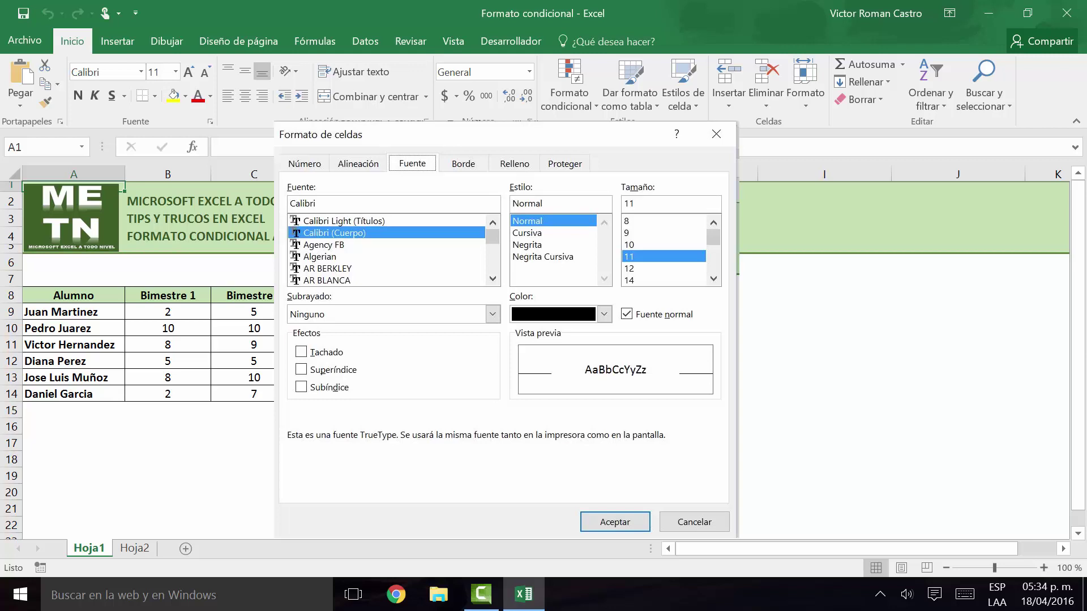
{"action": "key", "text": "Escape"}
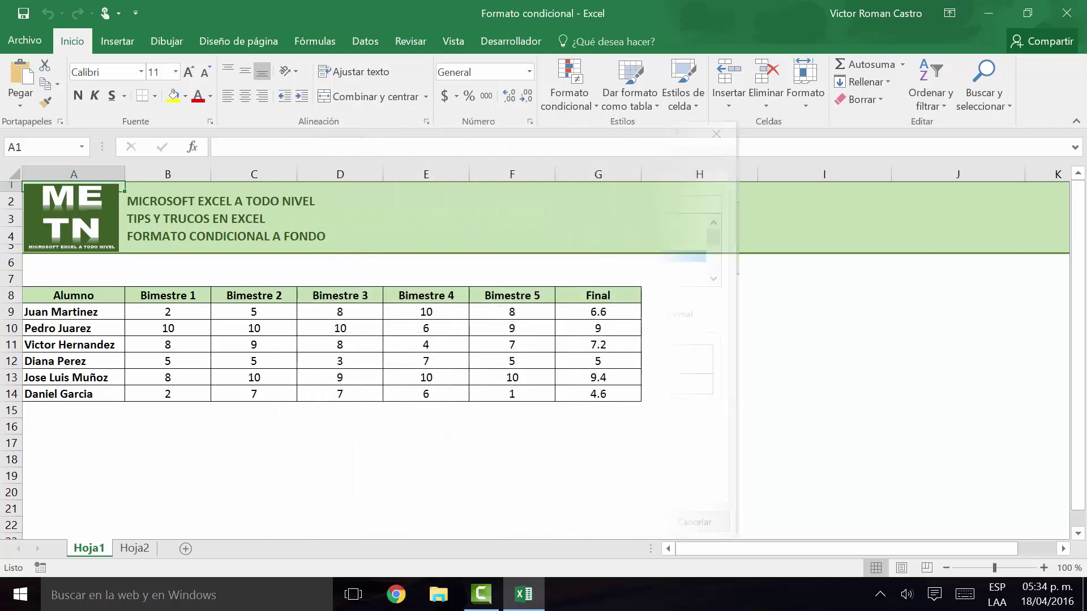